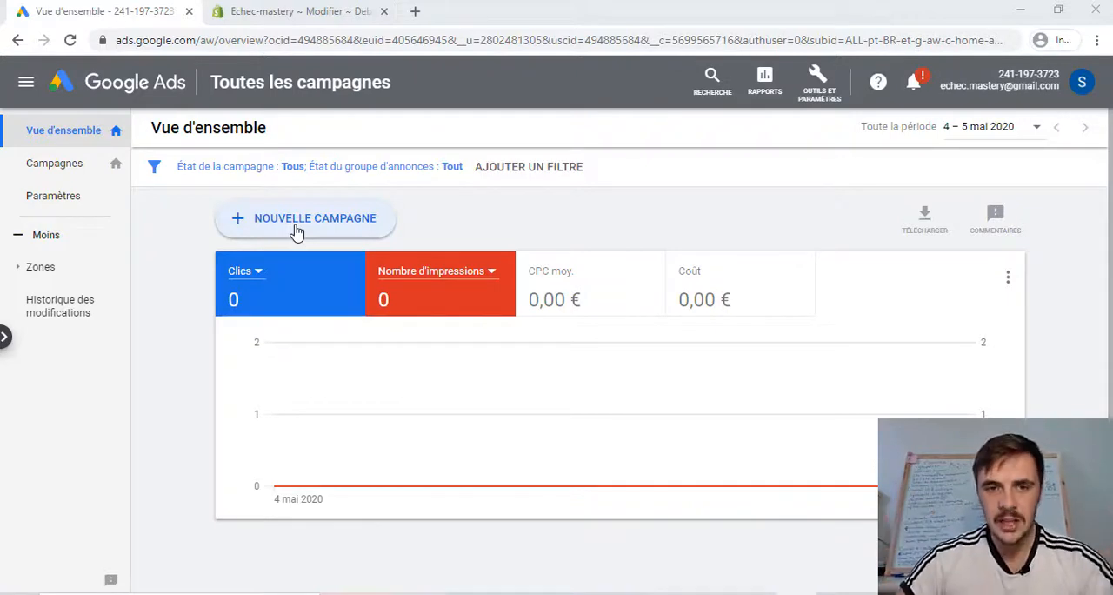
- Start a new campaign with the Ventes objective, the Display type and the Campagne intelligente sur le Réseau Display subtype
left_click(295, 231)
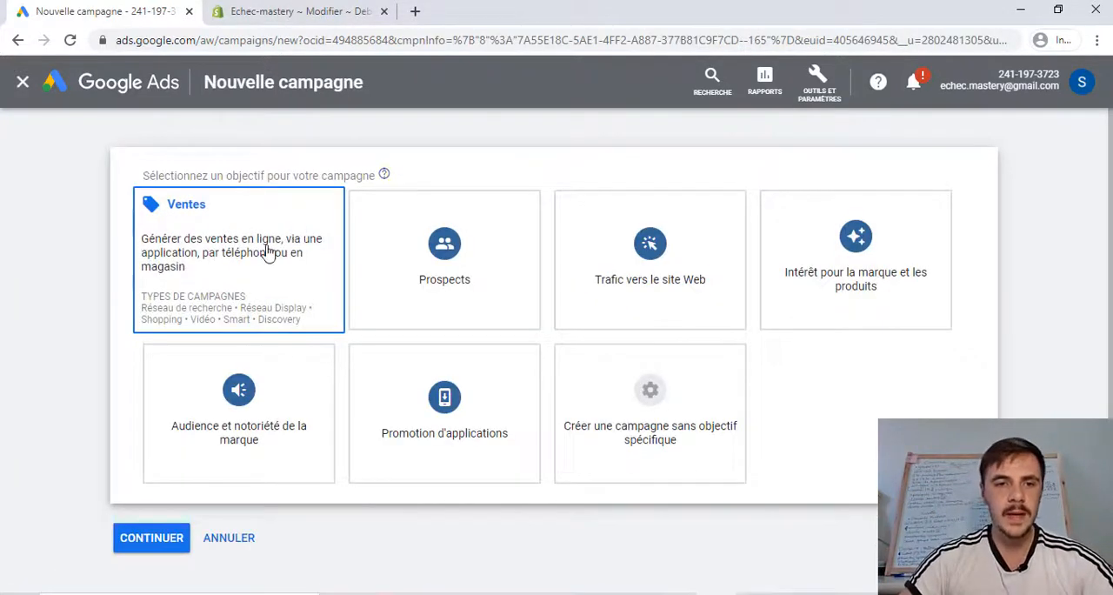
left_click(269, 253)
left_click(435, 291)
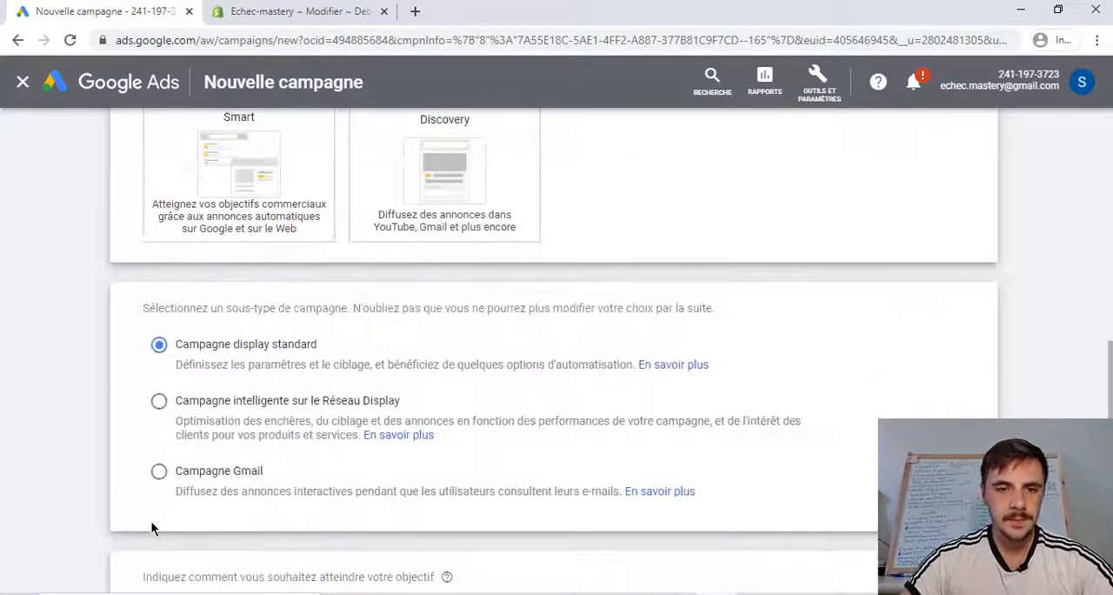
left_click(159, 401)
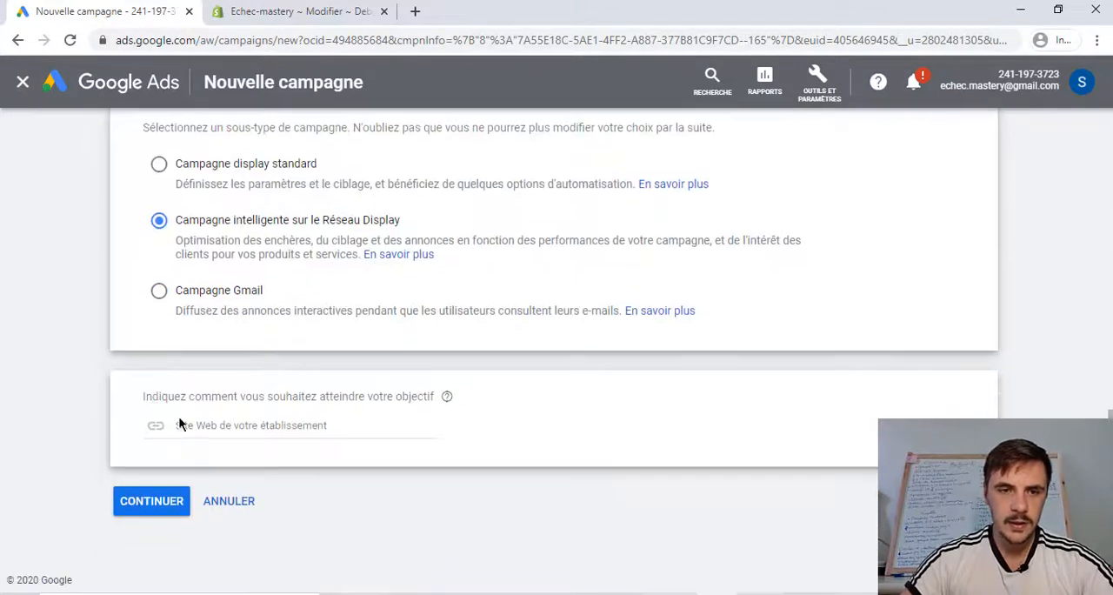
left_click(153, 501)
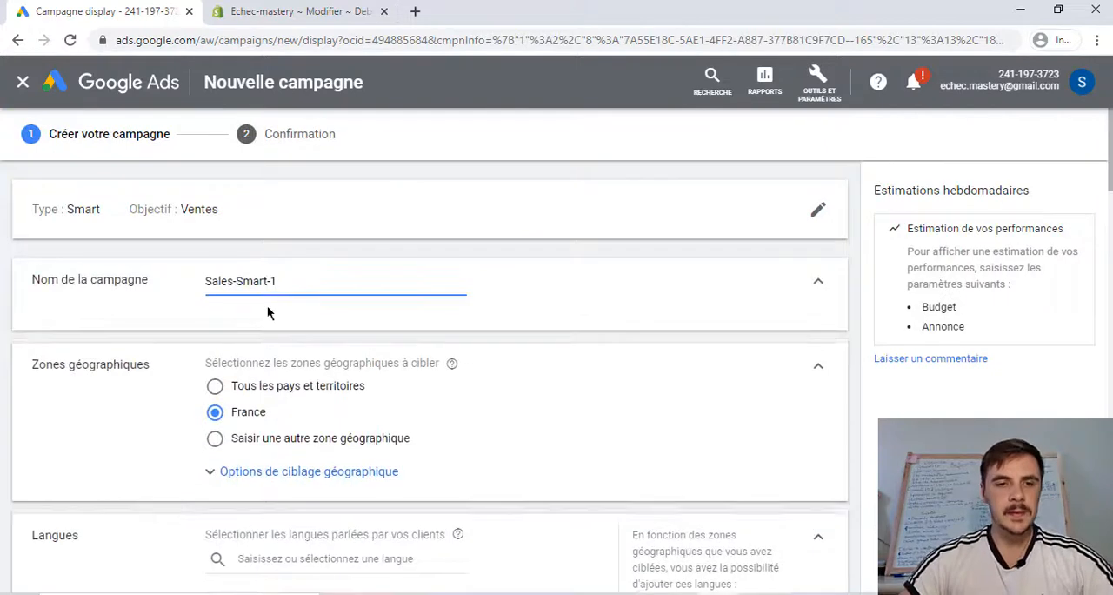
- Rename the campaign as "Display smart"
left_click_drag(276, 283, 199, 277)
key("BackSpace")
type("Di")
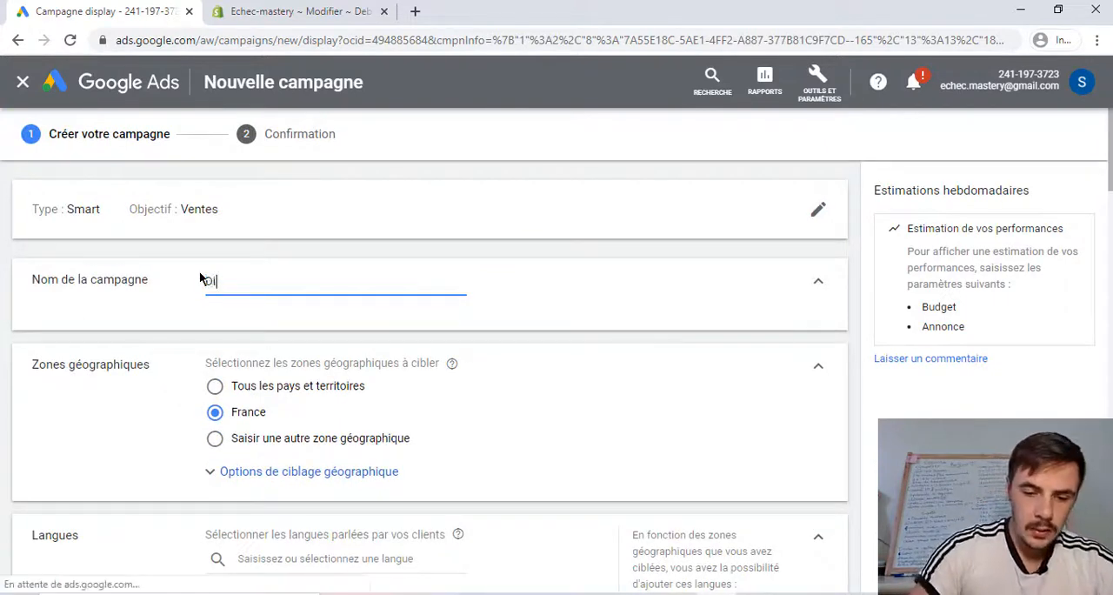
type("splay smart")
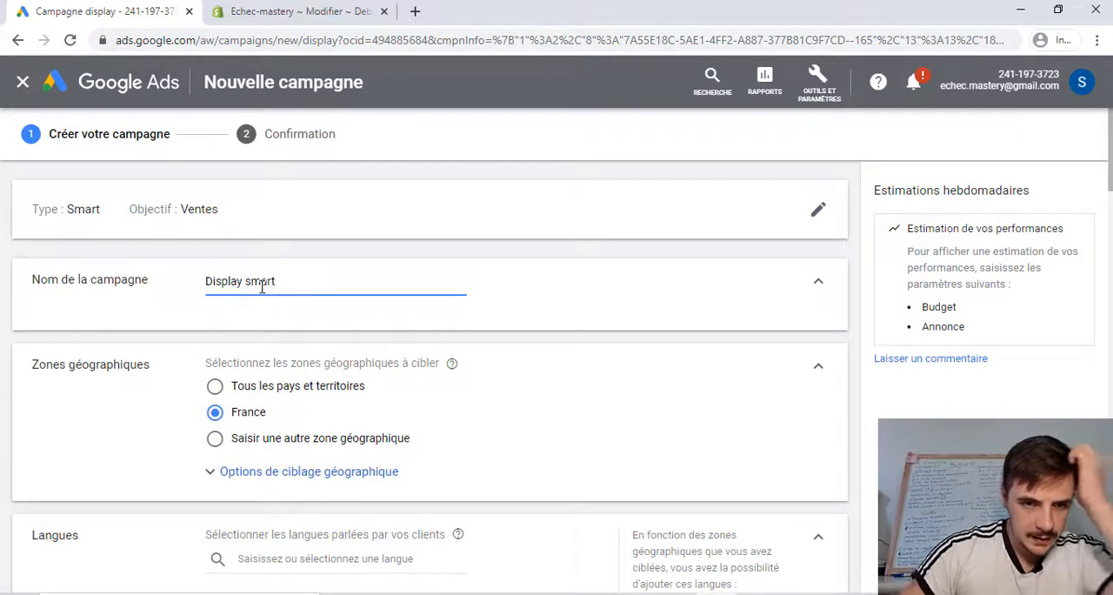
- Enable a target cost per action for the conversion bidding and set the target CPA to 5 €
scroll(438, 309, "down", 1)
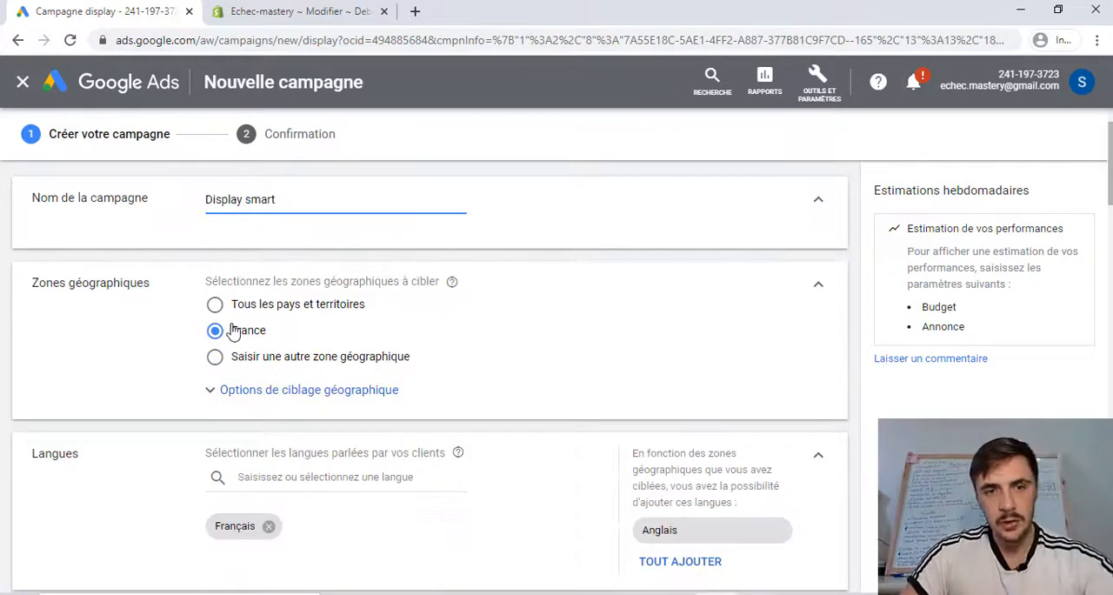
scroll(325, 347, "down", 1)
scroll(324, 347, "down", 3)
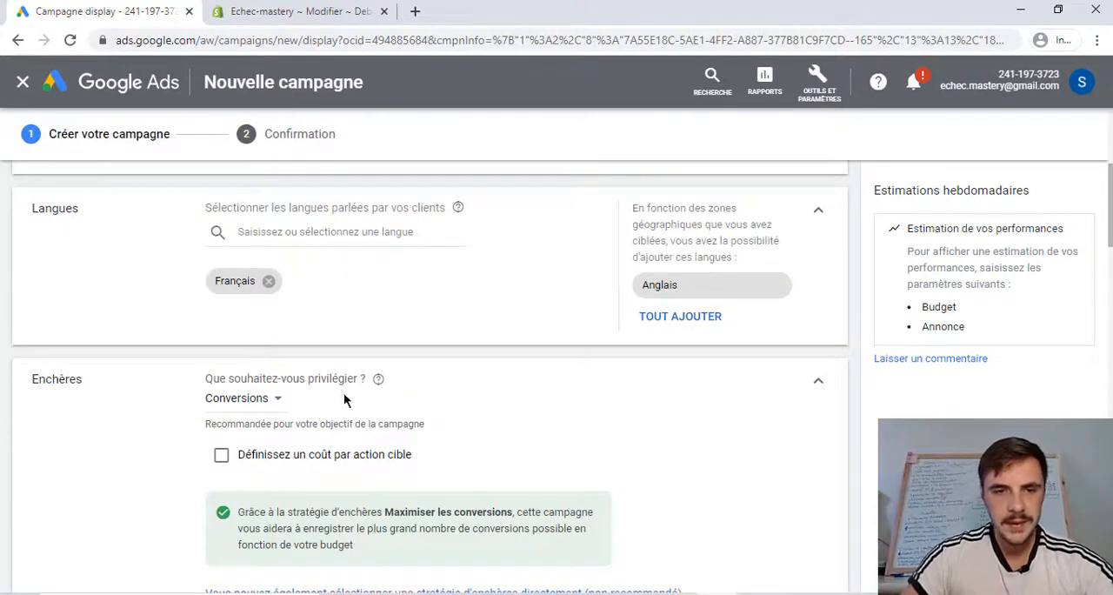
left_click(222, 373)
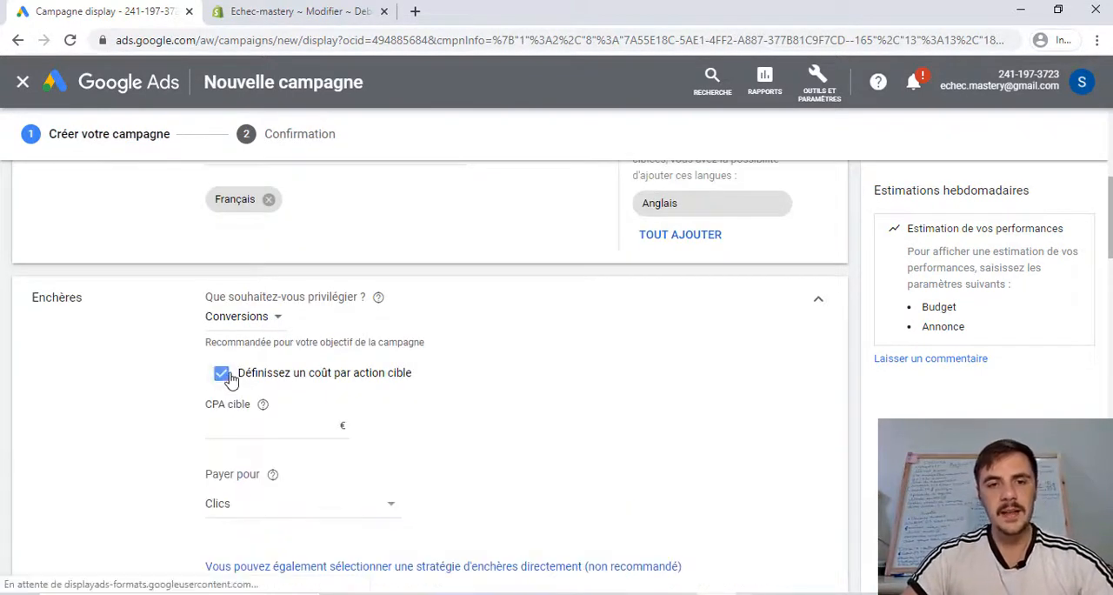
scroll(243, 378, "down", 1)
left_click(297, 348)
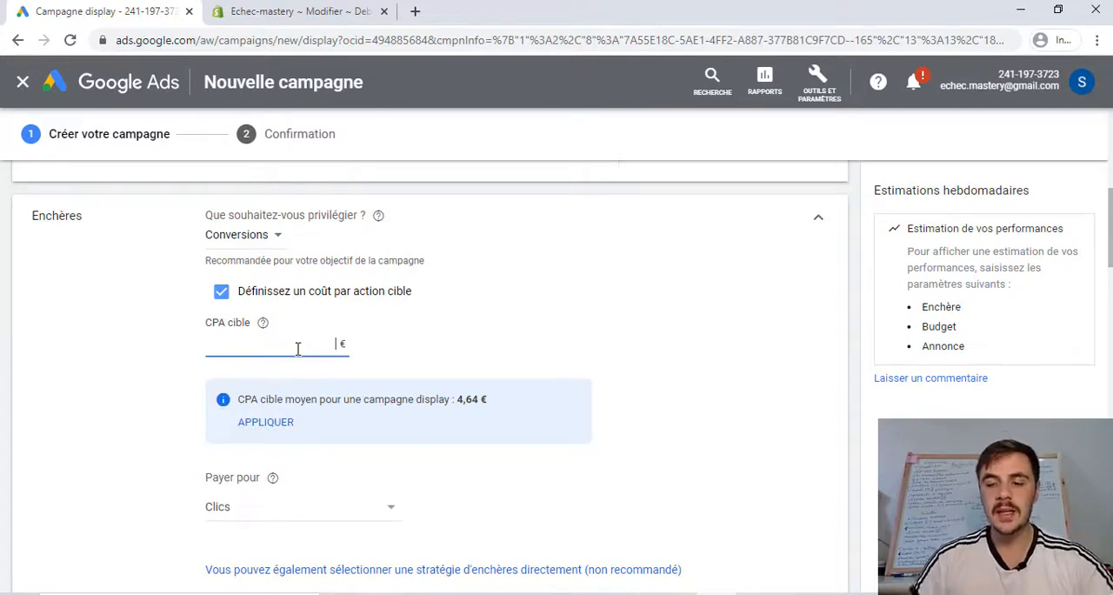
type("5")
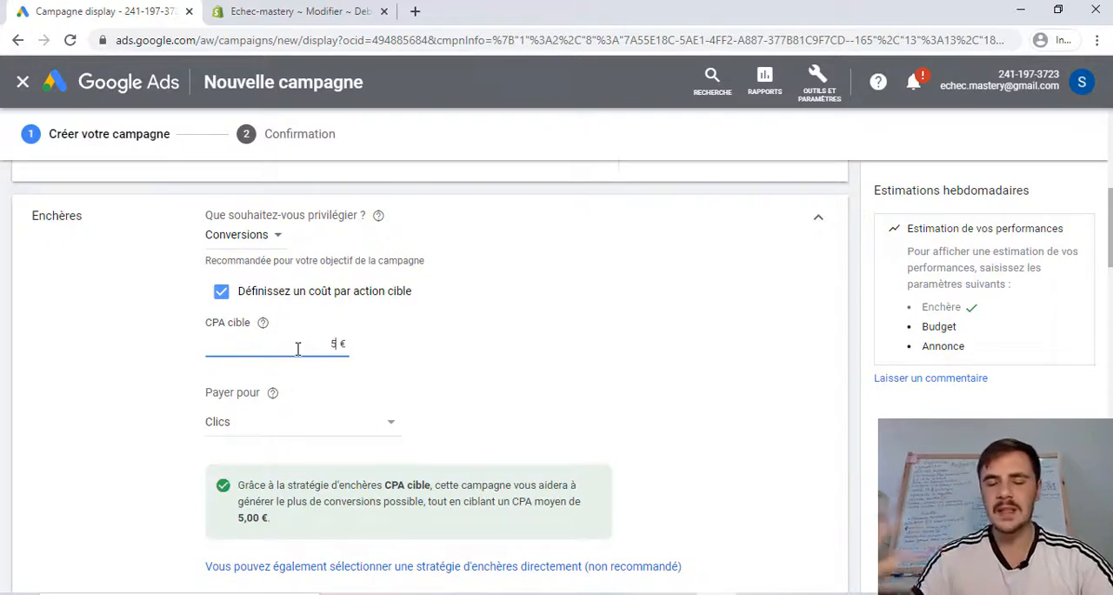
left_click(408, 362)
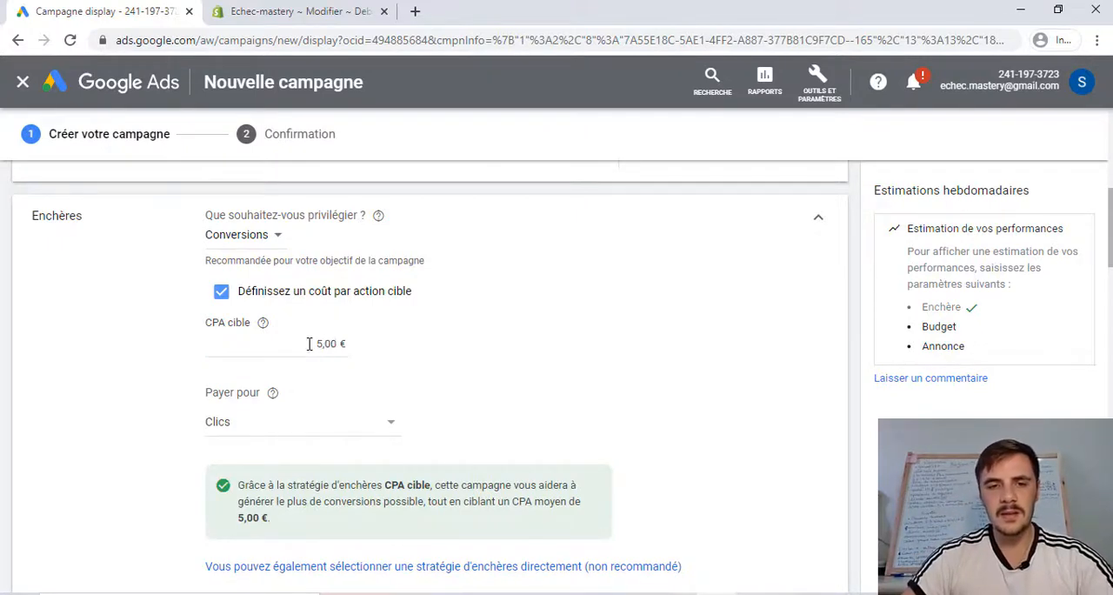
left_click(313, 343)
left_click(398, 346)
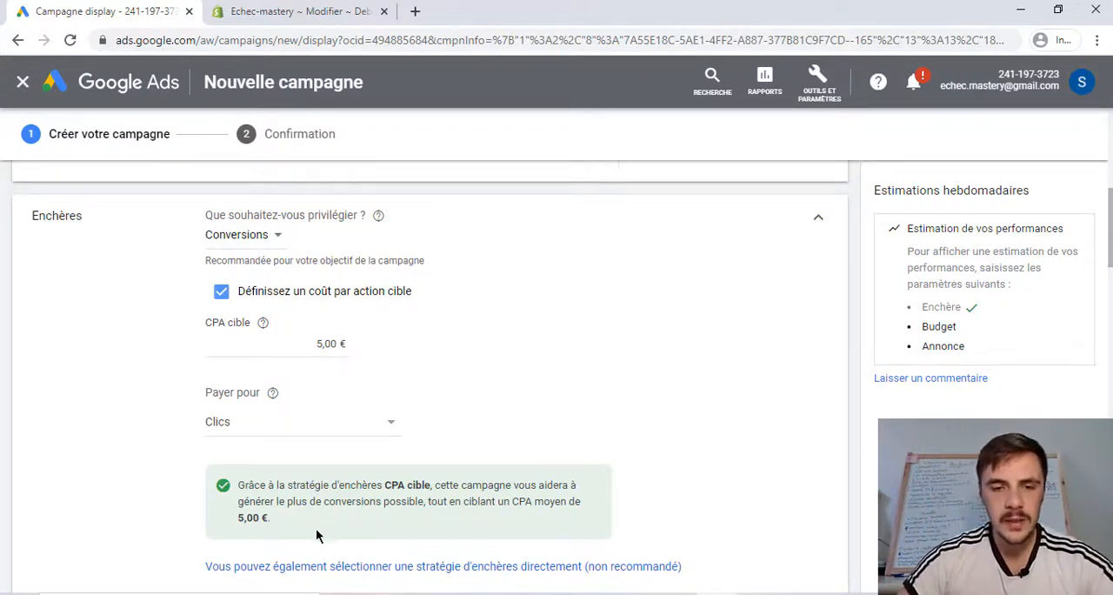
left_click_drag(316, 529, 316, 493)
left_click(473, 519)
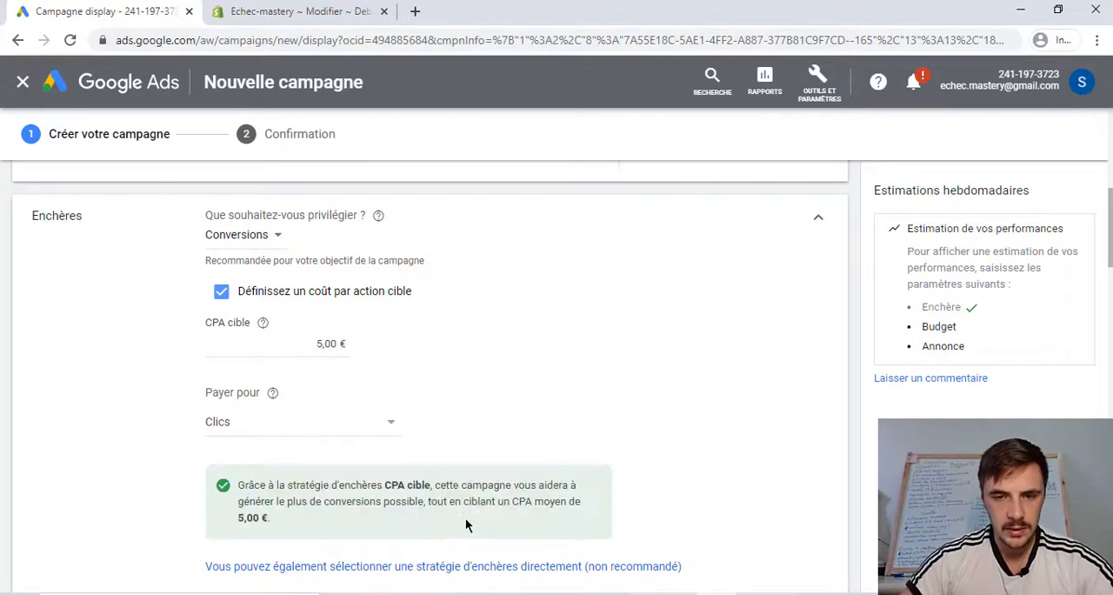
- Set the average daily budget to 50 € and expand the campaign's additional settings
scroll(415, 233, "down", 2)
scroll(608, 278, "down", 1)
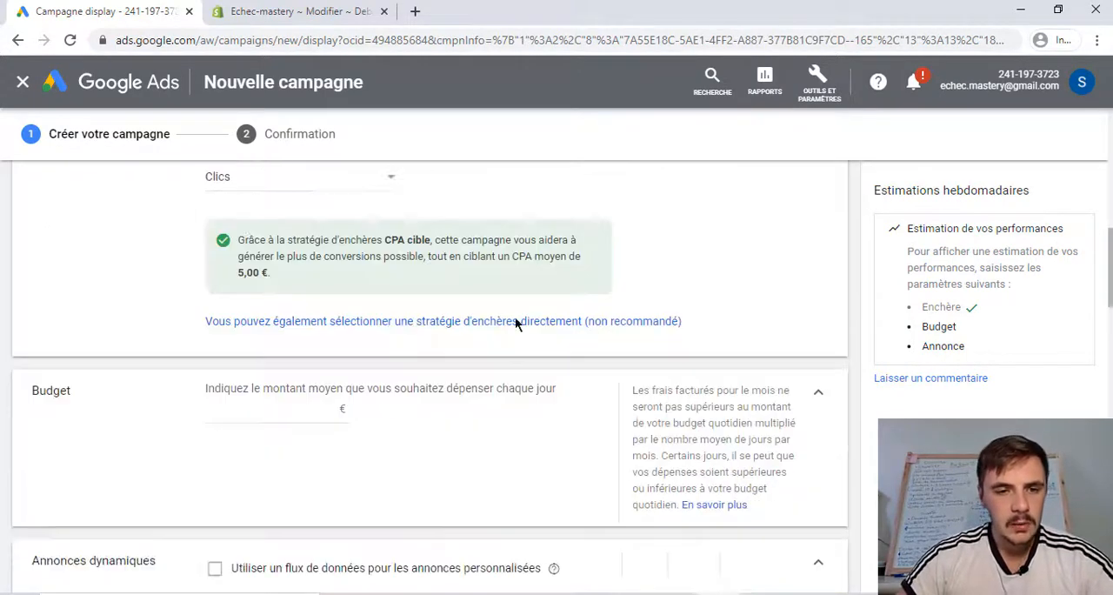
left_click(308, 415)
type("50")
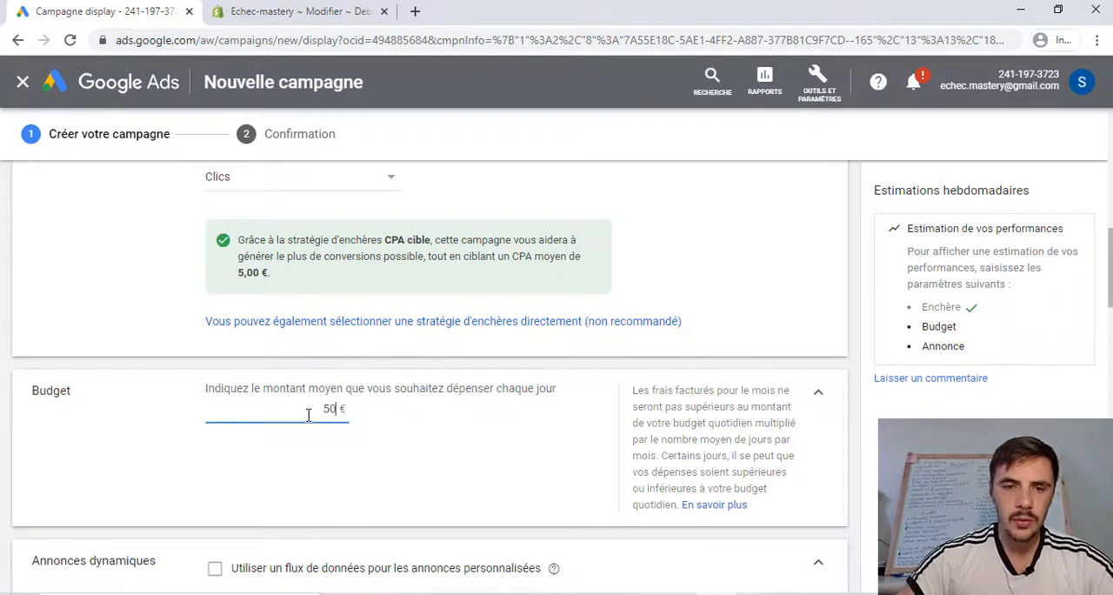
left_click(360, 430)
scroll(360, 431, "down", 2)
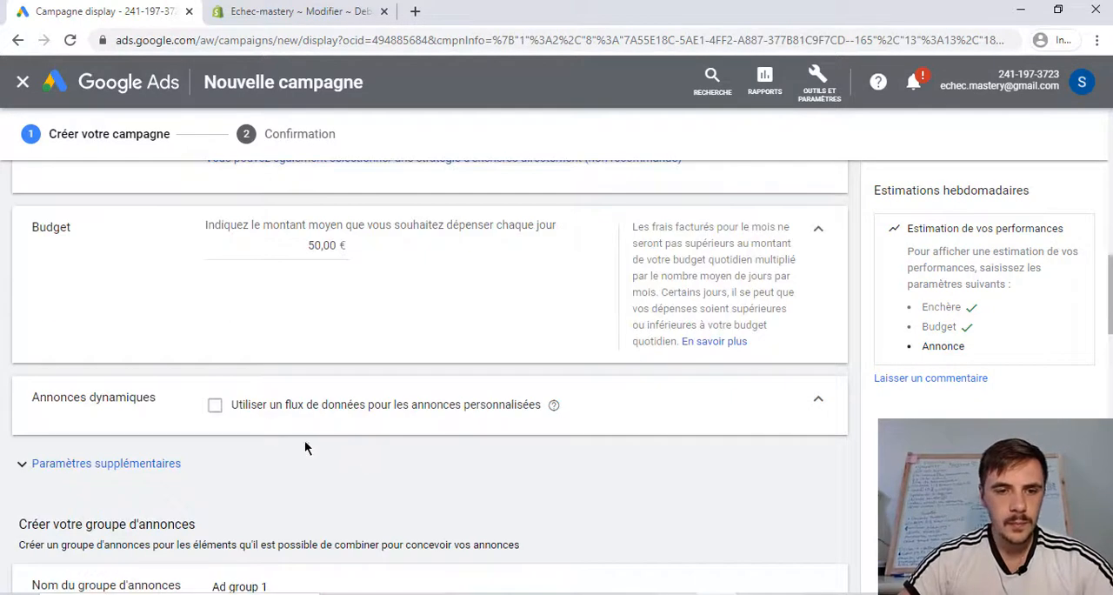
left_click(87, 468)
scroll(96, 474, "down", 2)
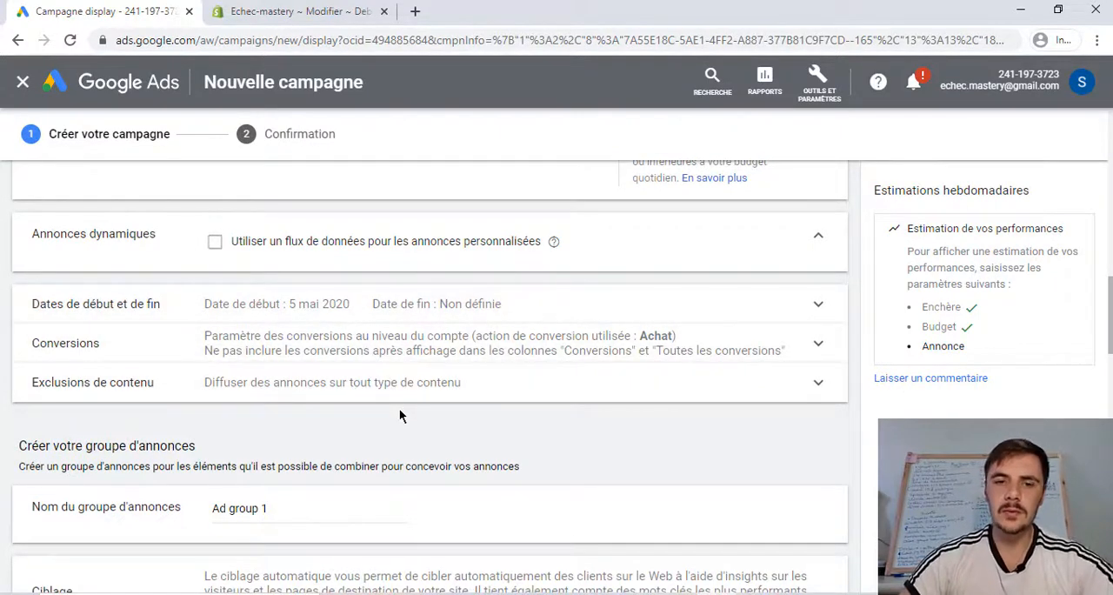
- Rename the ad group as "Smart"
scroll(404, 412, "down", 1)
scroll(430, 405, "down", 2)
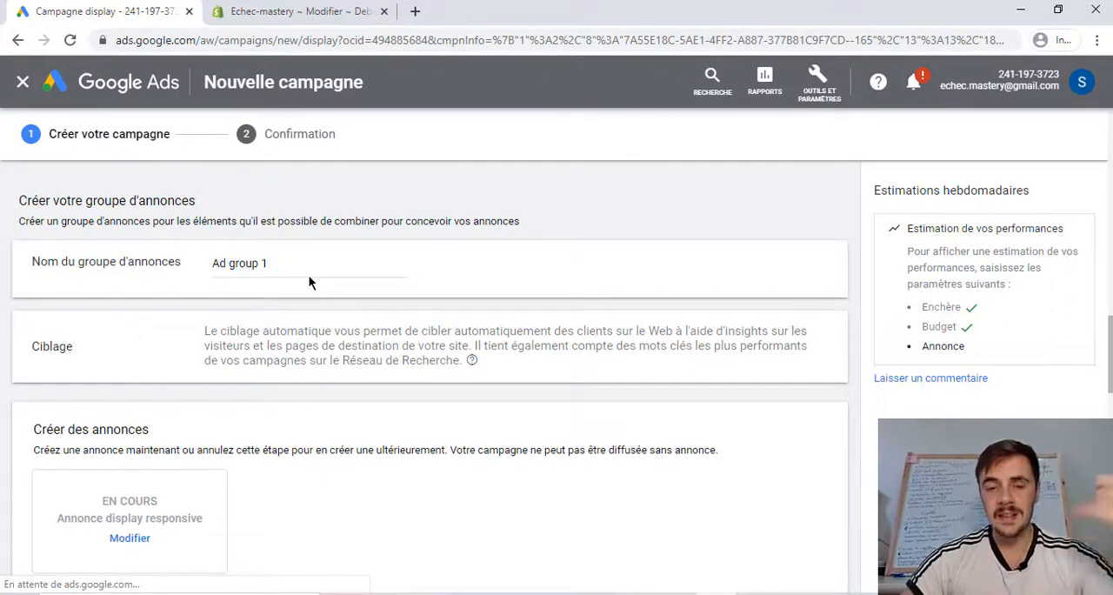
left_click_drag(268, 263, 218, 263)
key("BackSpace")
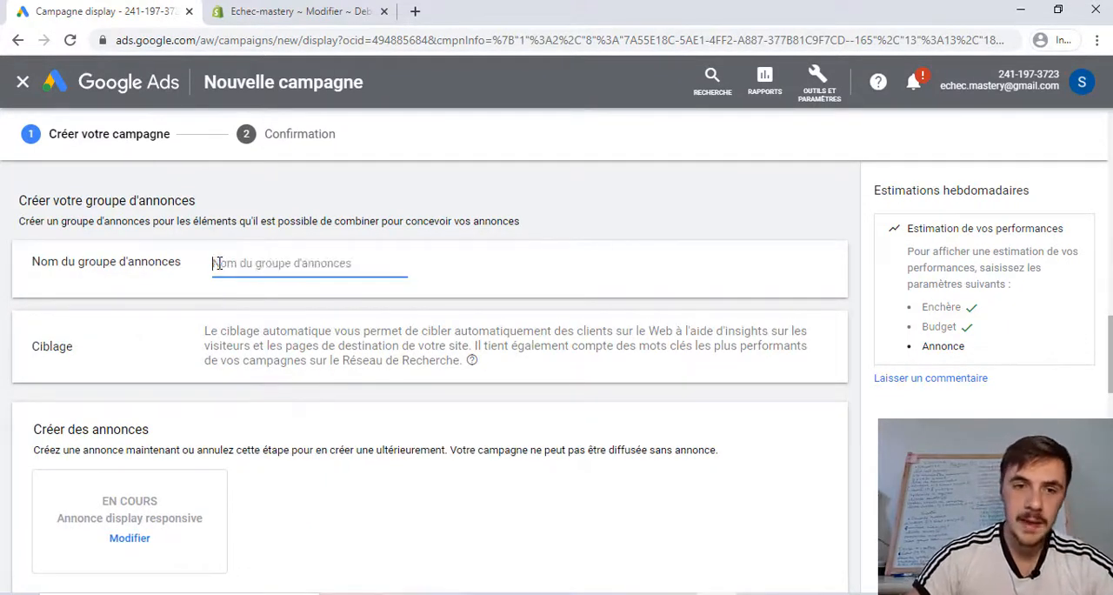
type("Smart")
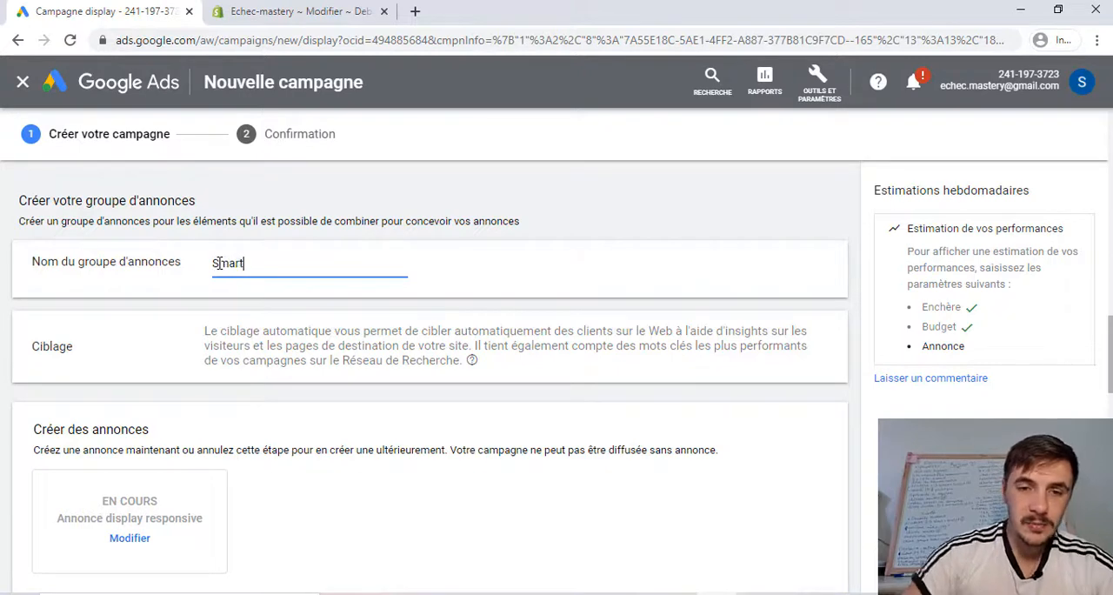
left_click(503, 259)
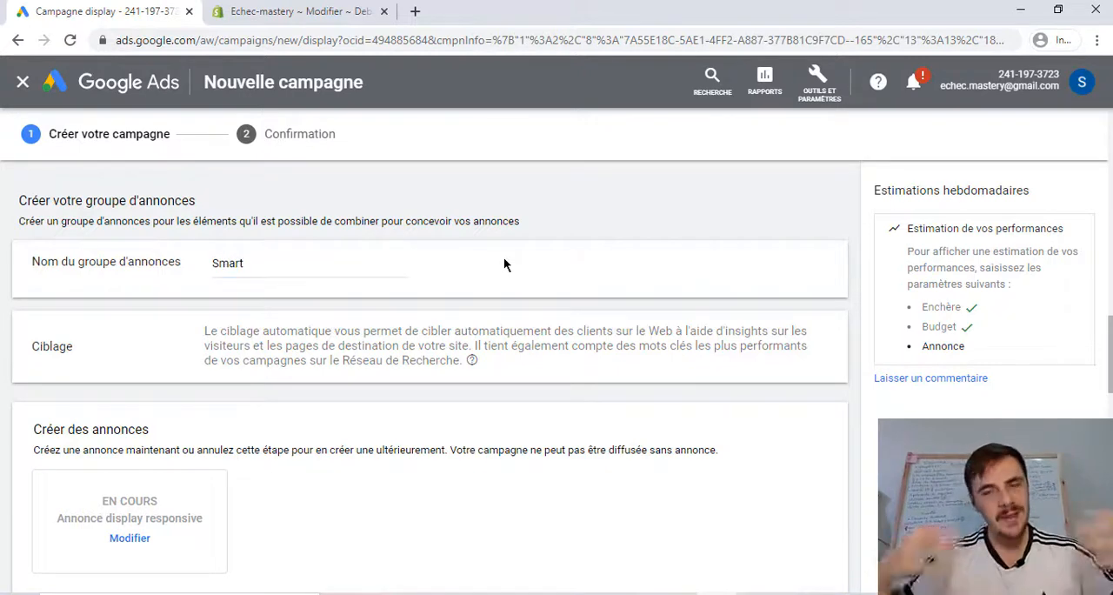
- Examine the automatic targeting note, the bidding settings and the fields of the new responsive display ad form
scroll(460, 281, "down", 3)
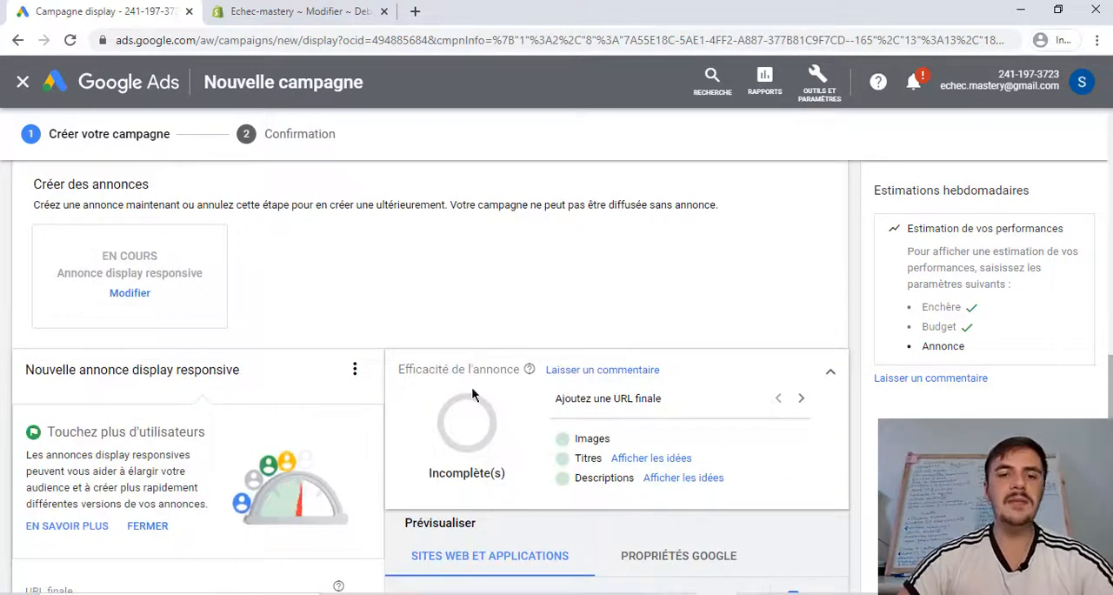
scroll(487, 365, "down", 1)
scroll(551, 370, "down", 1)
scroll(551, 371, "down", 1)
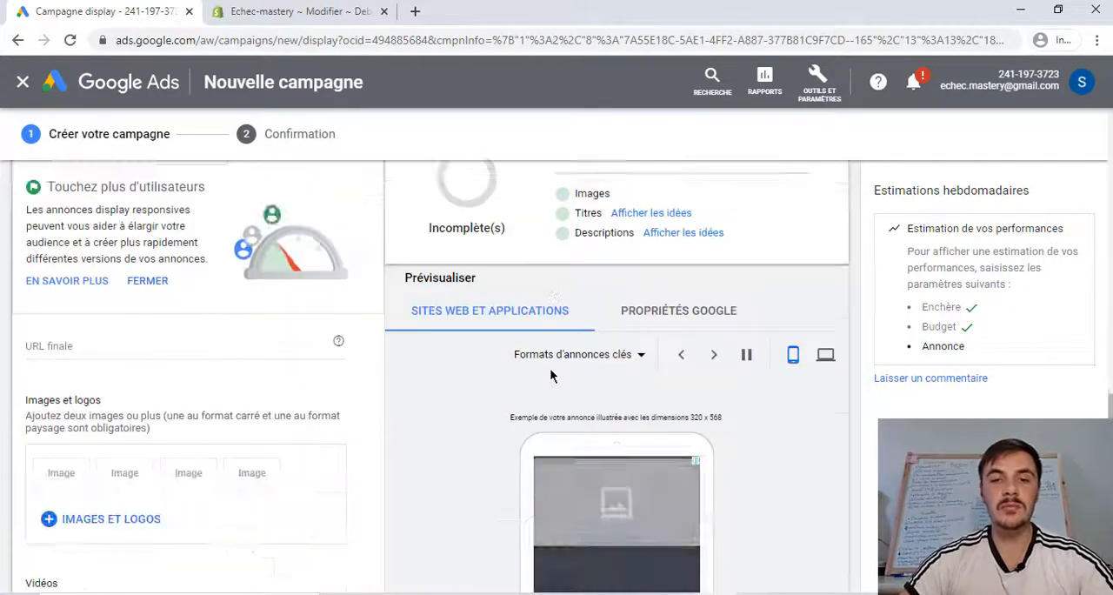
scroll(550, 372, "up", 5)
scroll(550, 373, "down", 4)
scroll(550, 375, "down", 5)
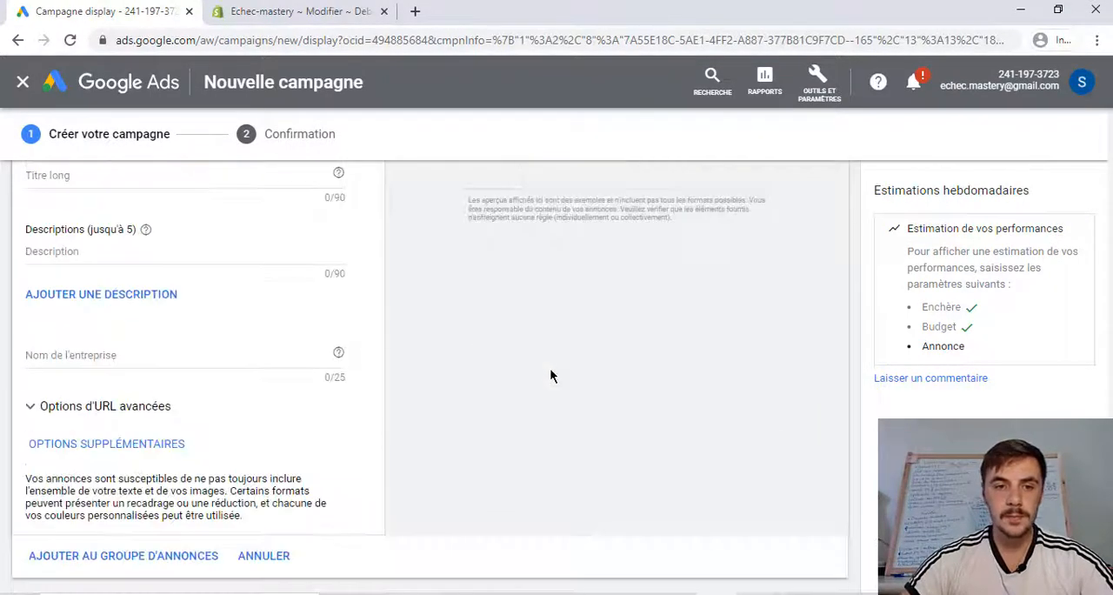
scroll(370, 439, "up", 10)
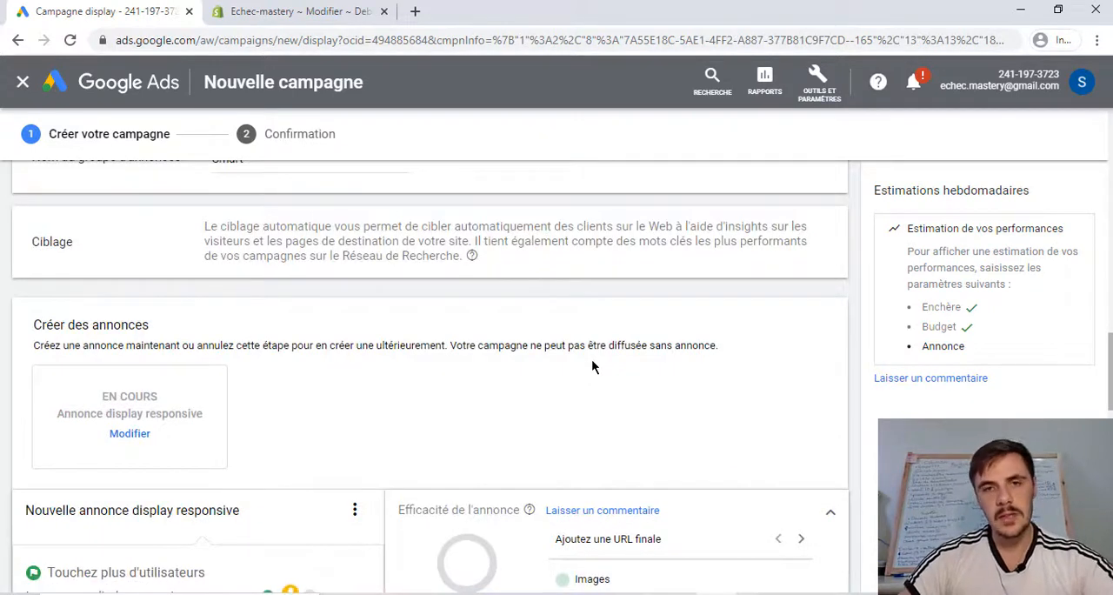
scroll(513, 449, "up", 1)
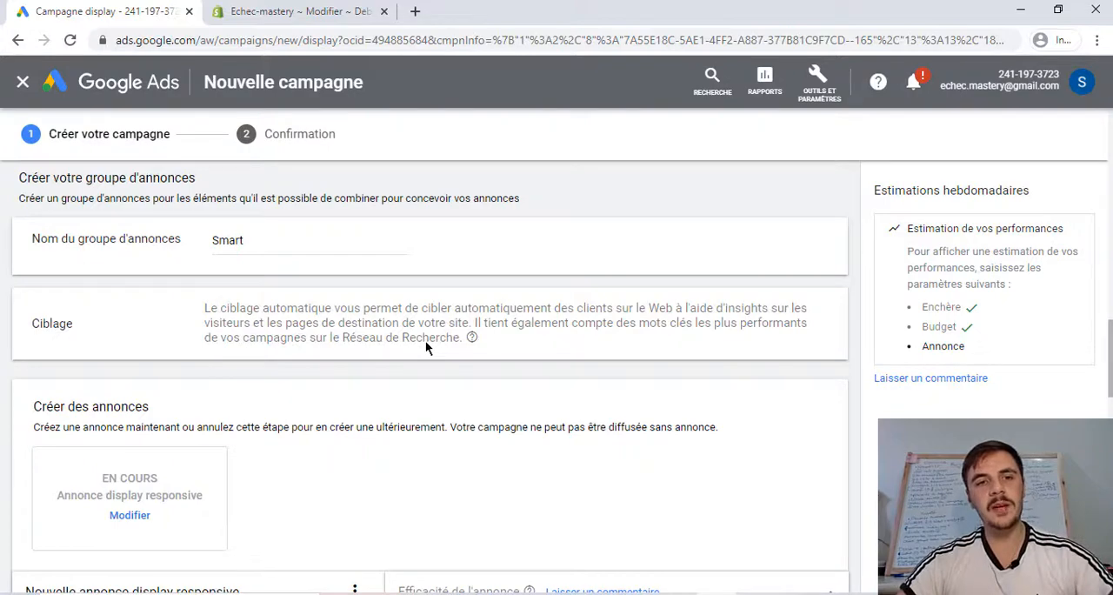
scroll(425, 342, "up", 5)
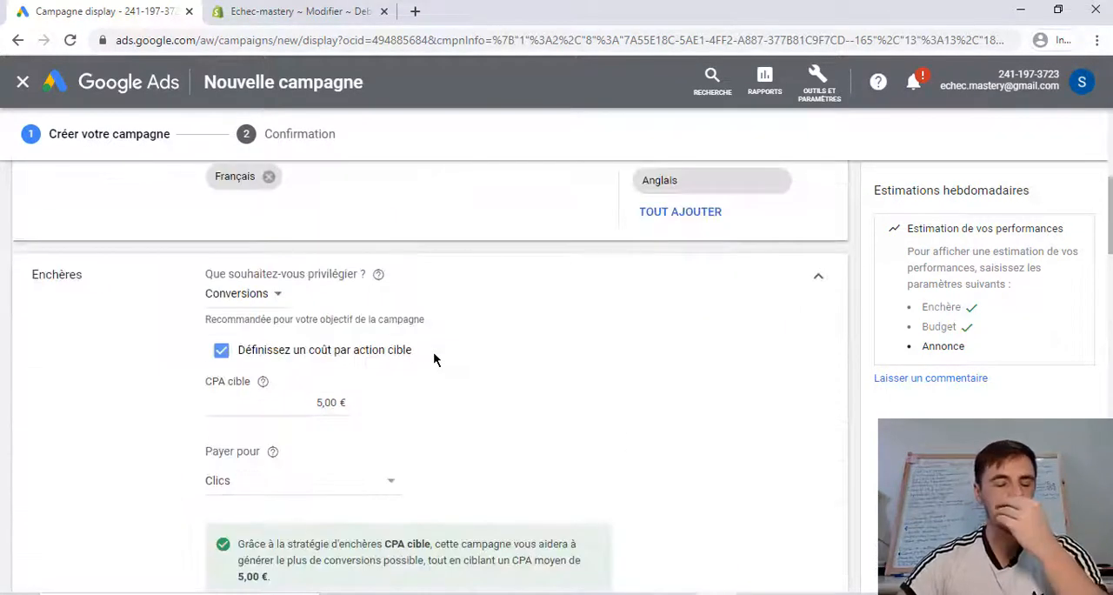
scroll(433, 351, "down", 8)
scroll(491, 361, "down", 6)
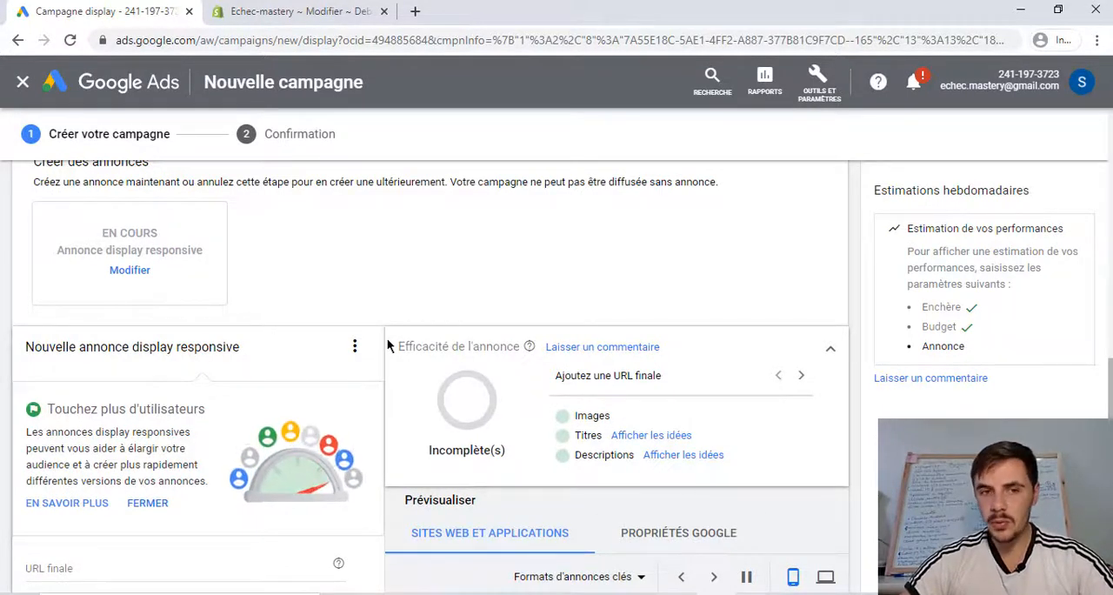
scroll(388, 341, "down", 1)
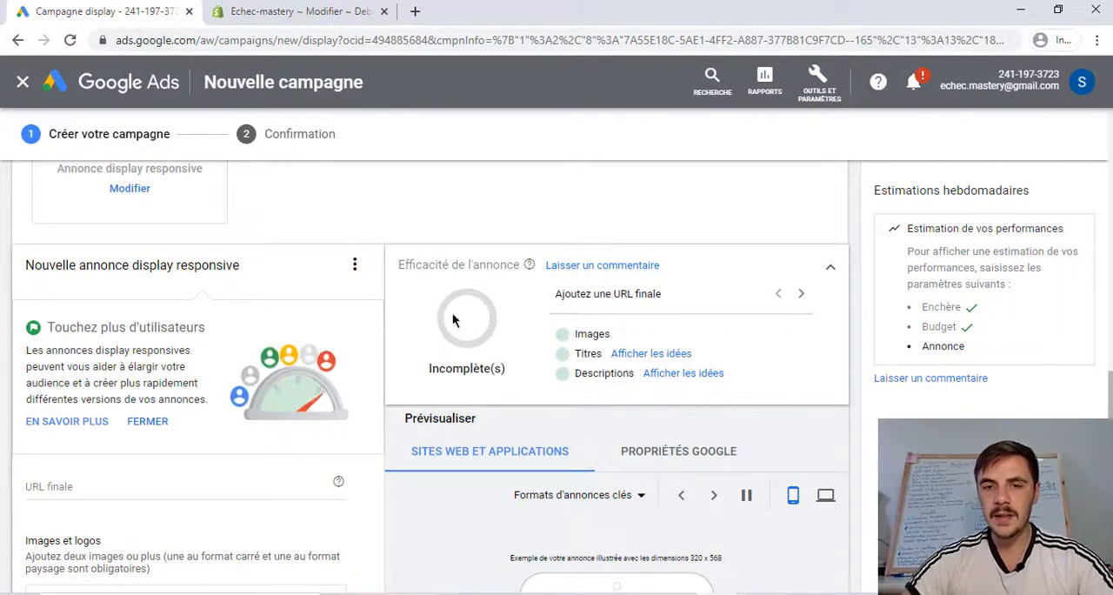
scroll(505, 420, "down", 15)
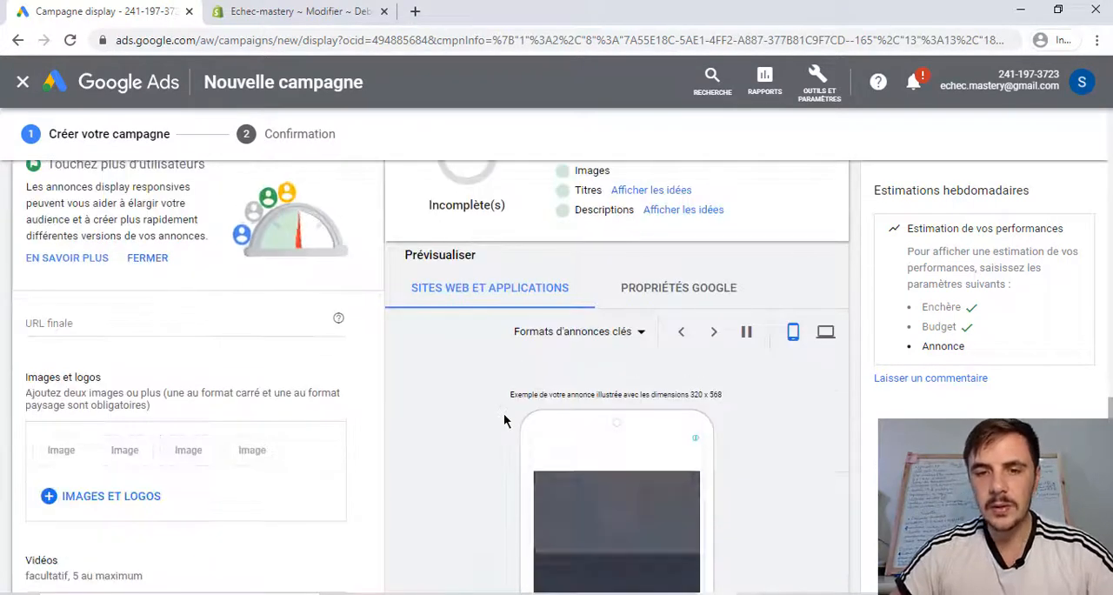
- Try to create the campaign with the responsive display ad left empty, and look over the ad's required fields
left_click(120, 508)
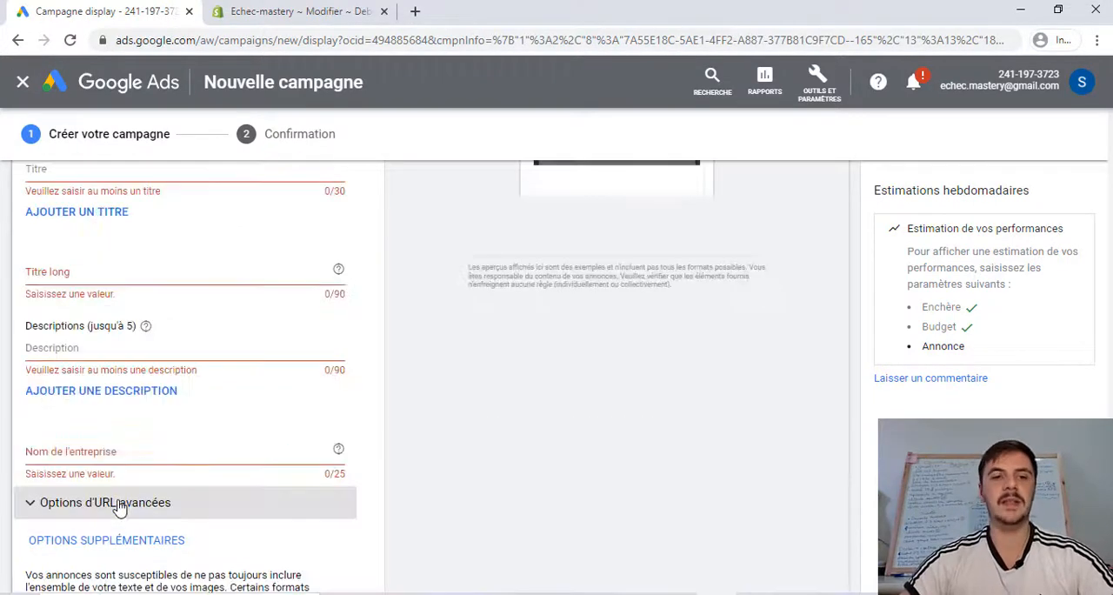
scroll(253, 422, "down", 2)
scroll(281, 407, "up", 15)
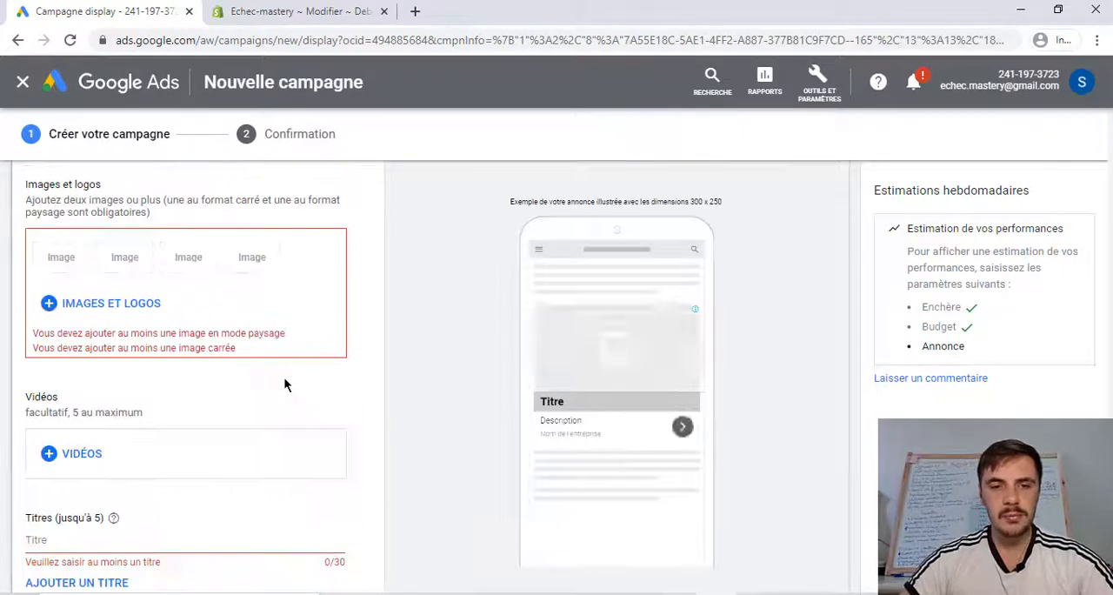
scroll(179, 380, "down", 1)
scroll(128, 447, "down", 1)
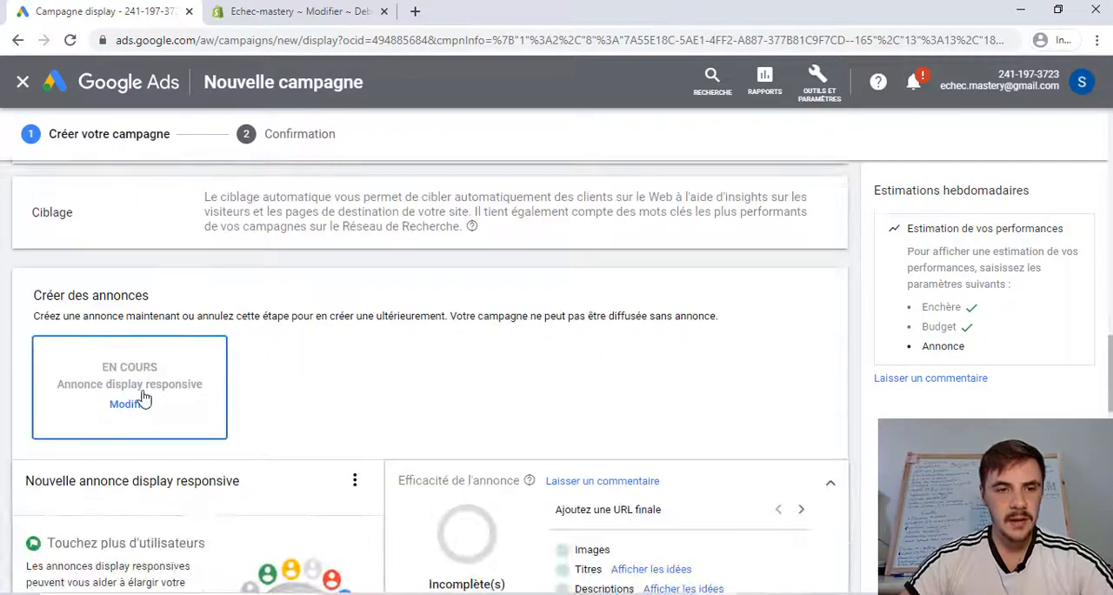
- Cancel the unfinished responsive display ad and quit its editing without saving
left_click(142, 393)
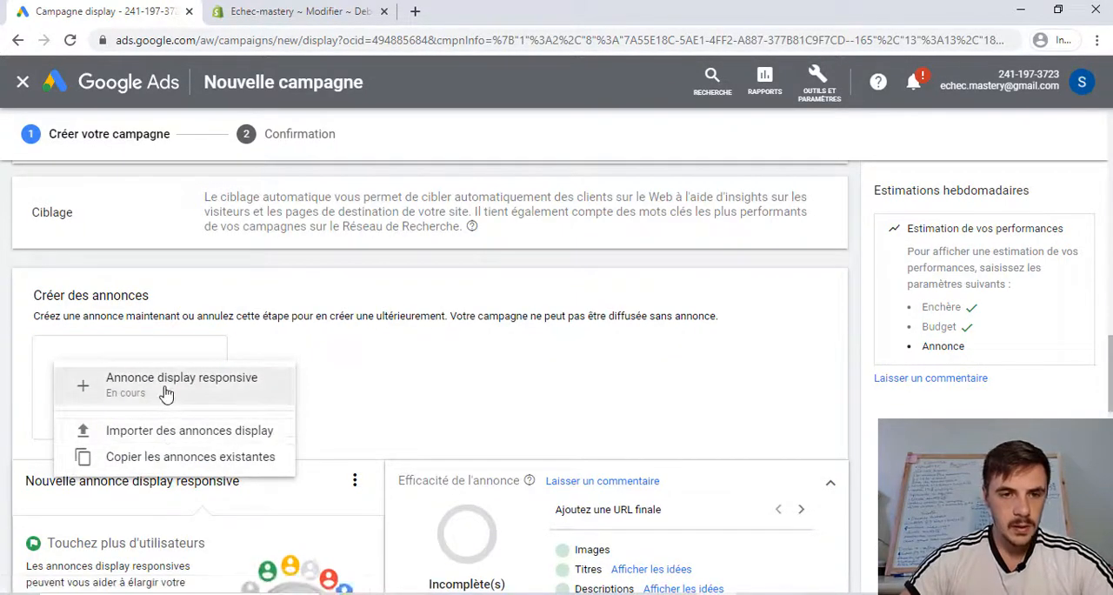
left_click(452, 370)
scroll(515, 370, "up", 4)
scroll(527, 374, "down", 15)
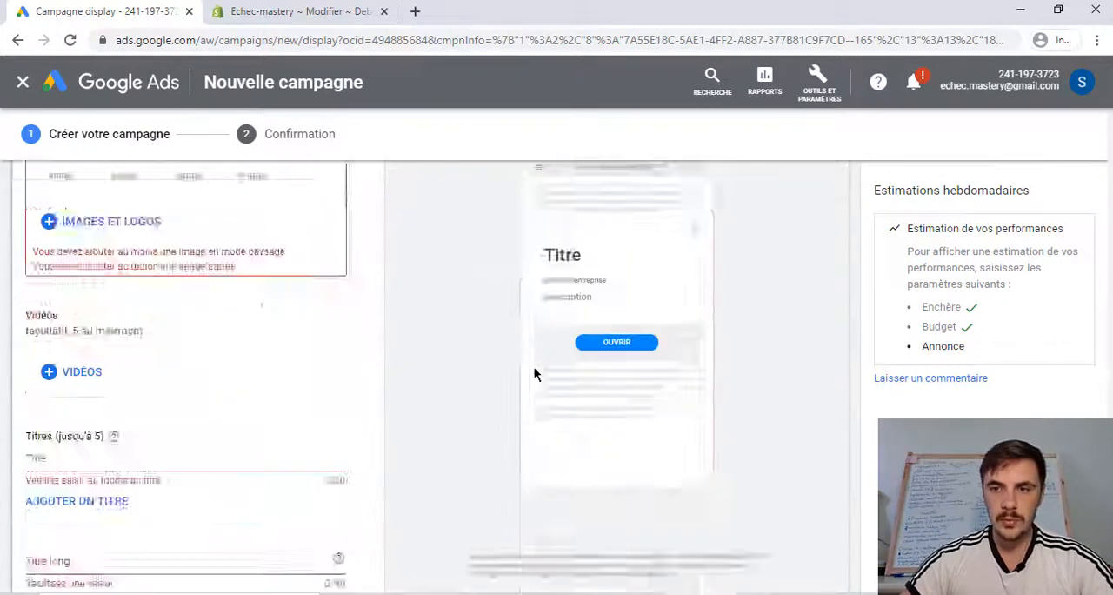
left_click(261, 462)
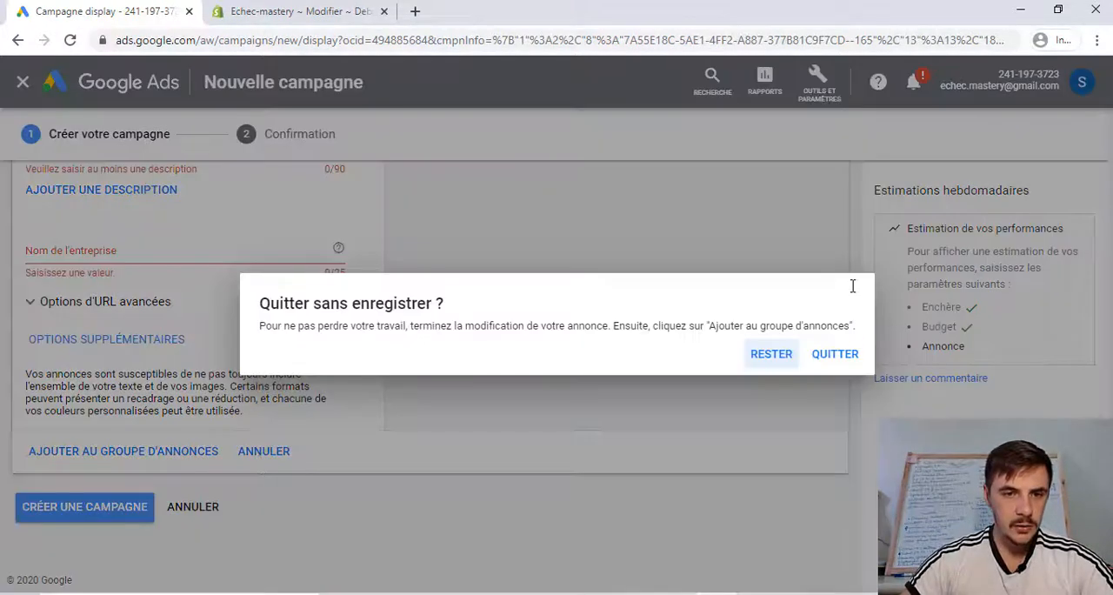
left_click(819, 364)
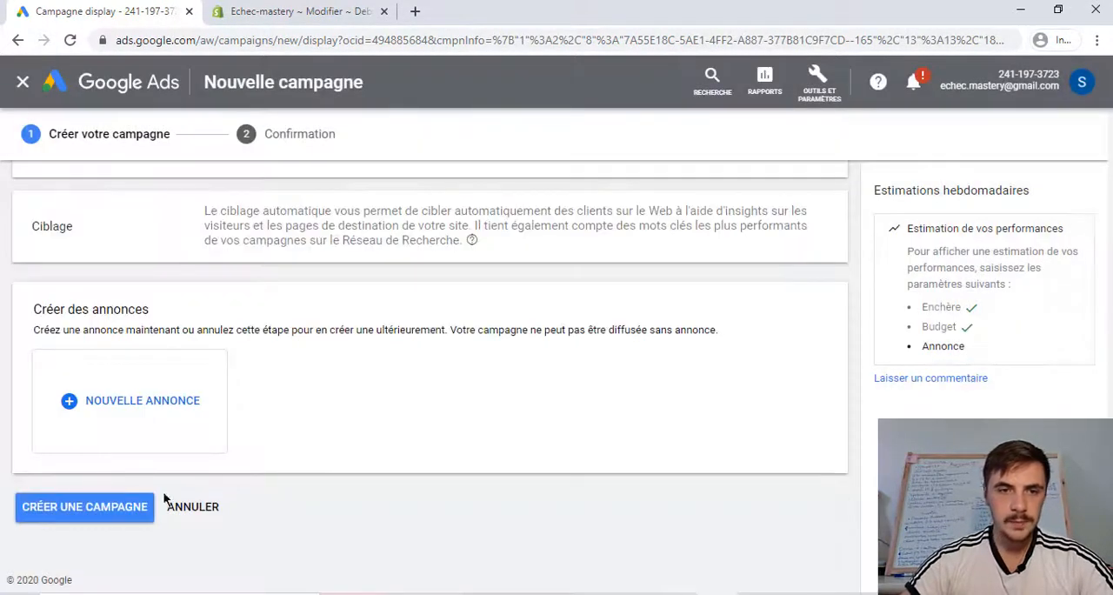
- Create the campaign without any ad and proceed from the confirmation page to the campaign
left_click(104, 509)
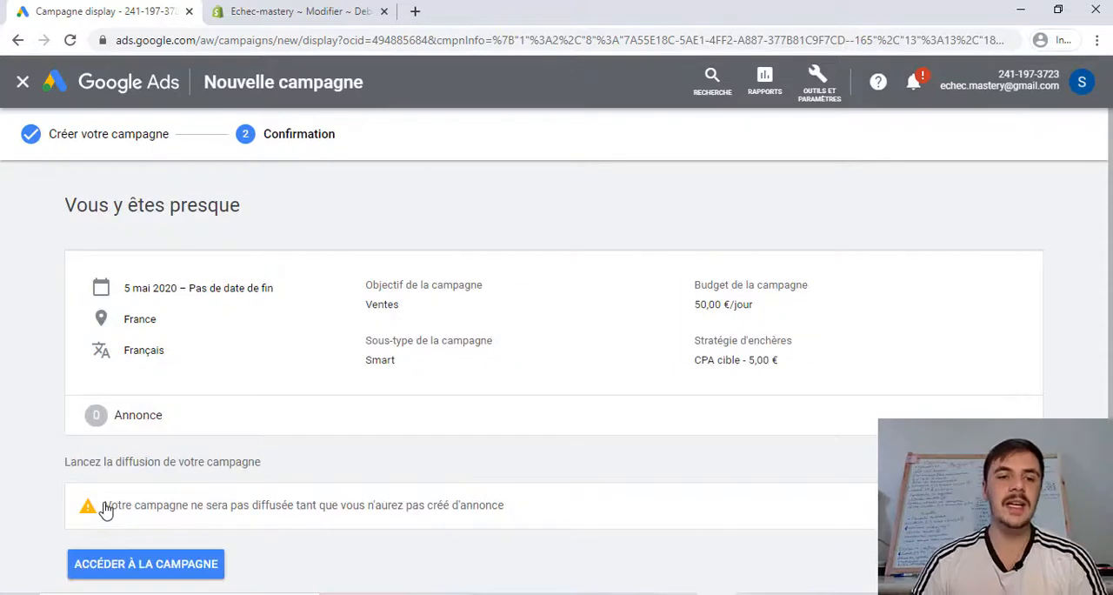
left_click(142, 556)
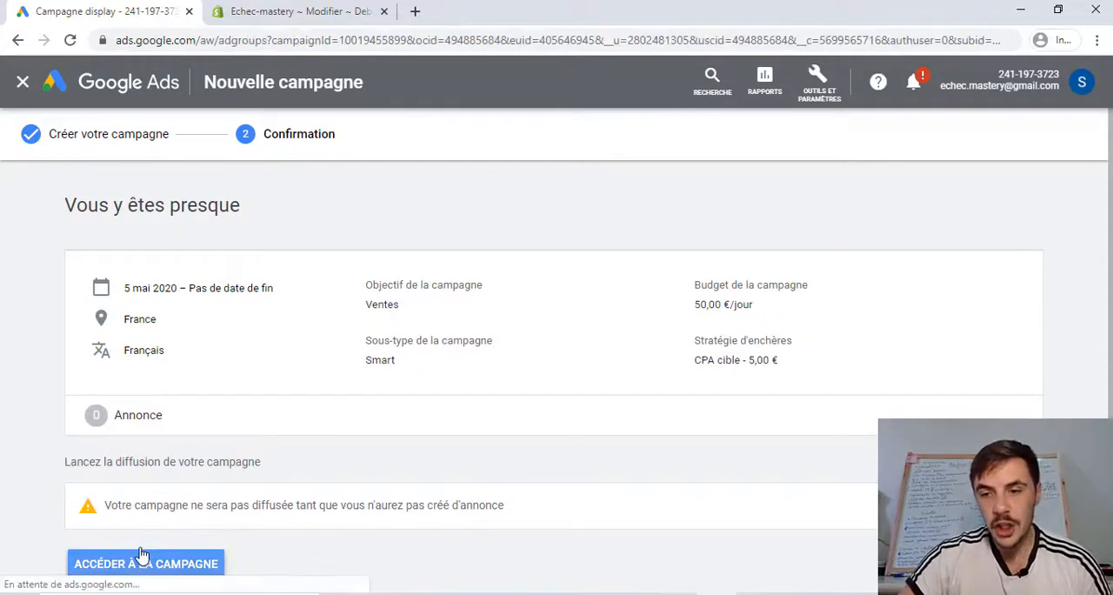